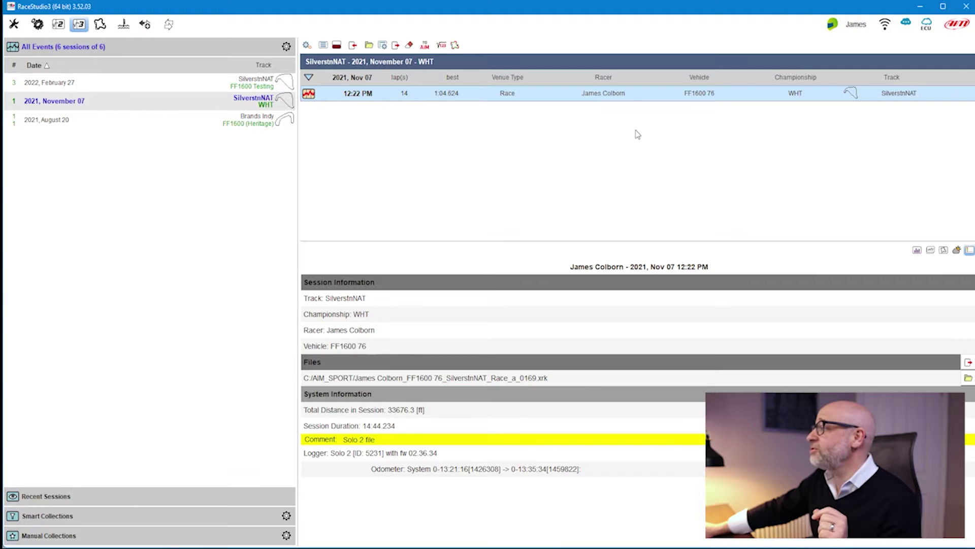
Open the Silverstone session and graph GPS Speed with GPS LonAcc instead of Internal Battery, briefly comparing lap 5
double_click(625, 95)
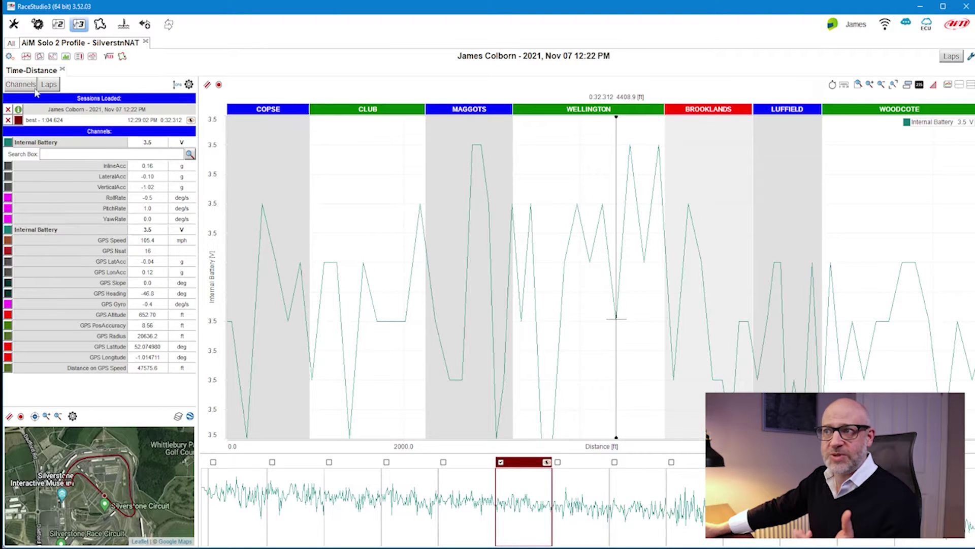
click(54, 232)
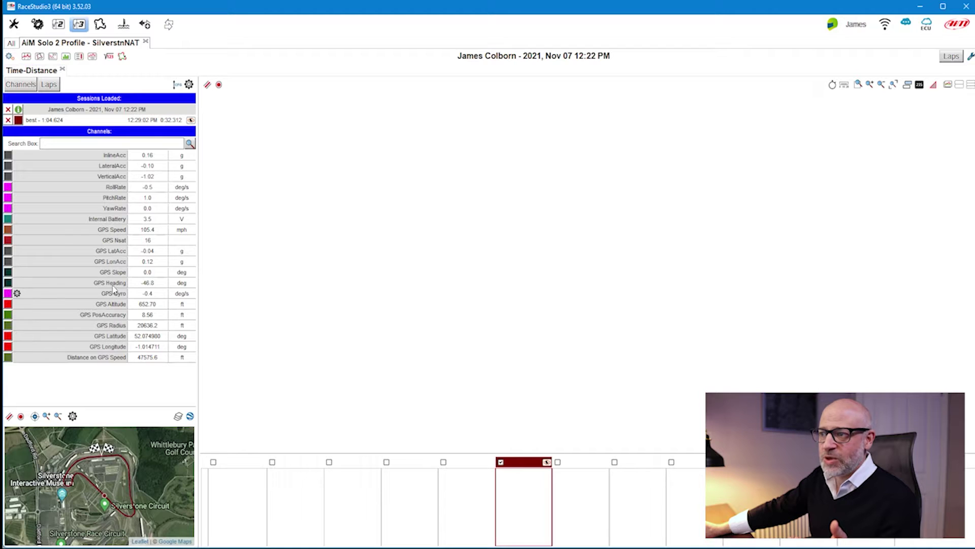
click(112, 232)
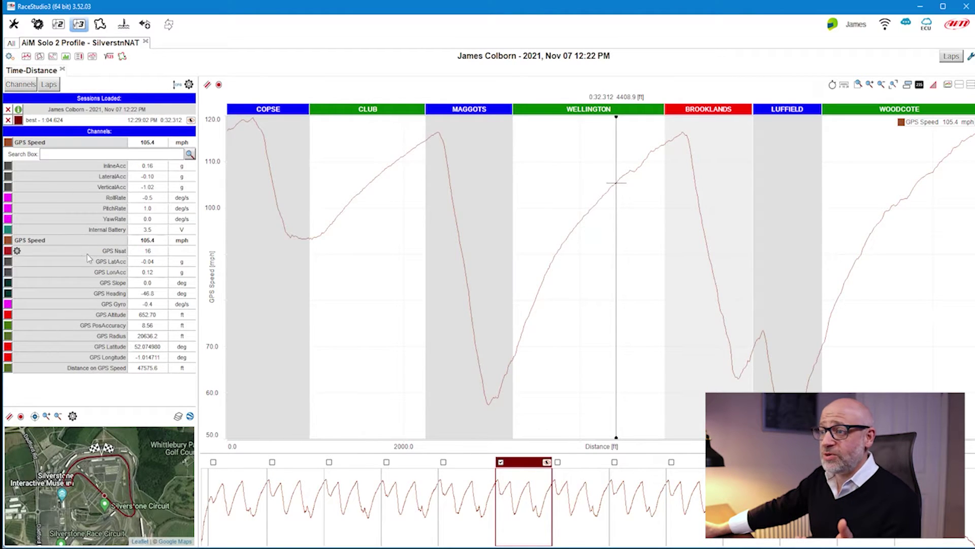
click(117, 272)
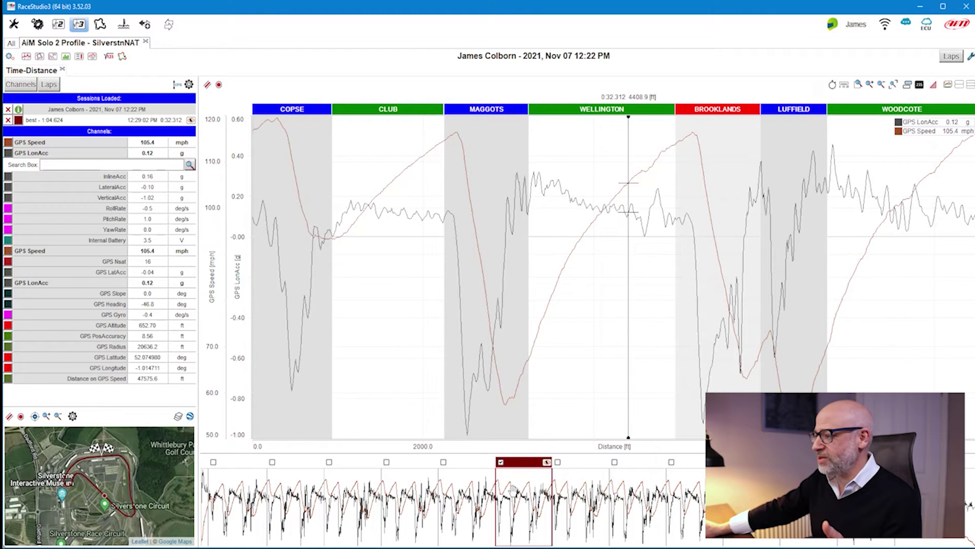
click(443, 462)
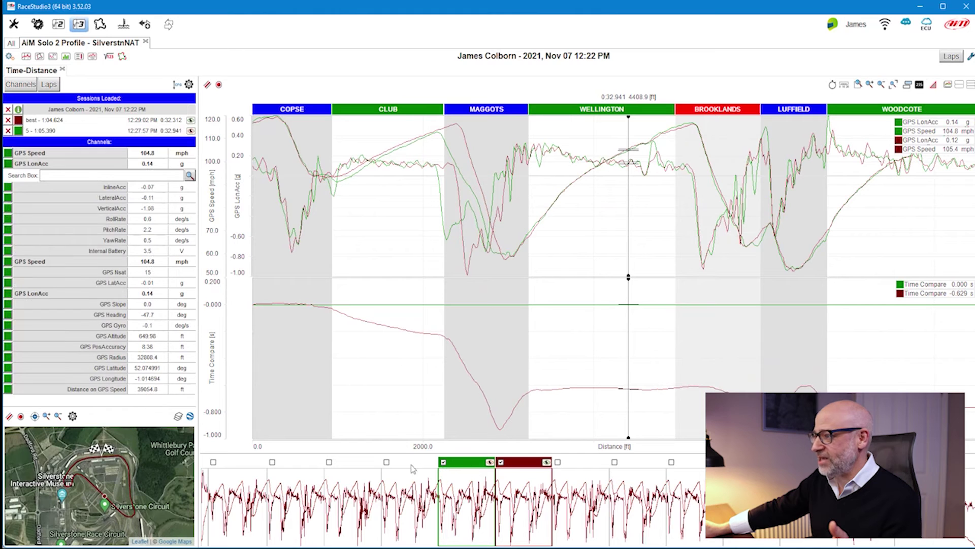
click(444, 462)
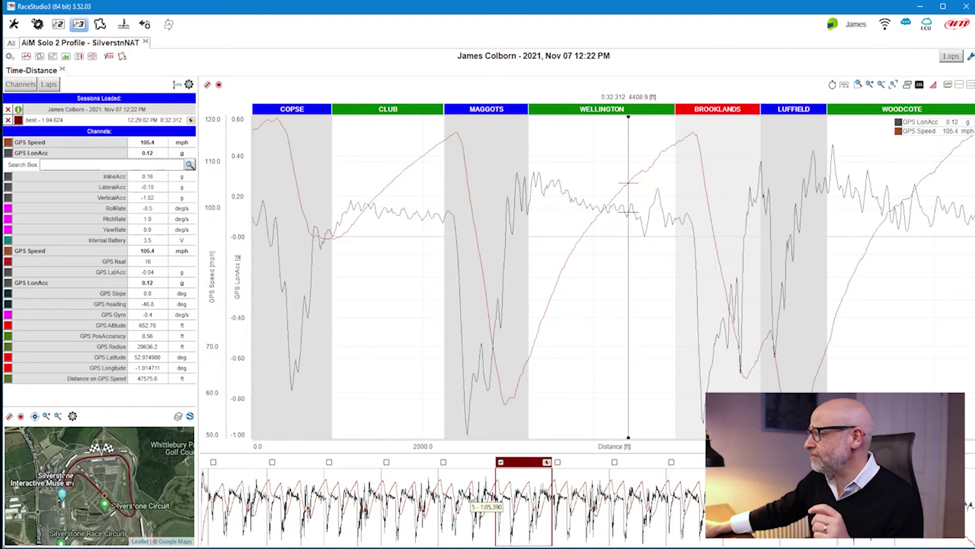
Hide the lap overview strip and tile the GPS Speed and GPS LonAcc traces into stacked panes
right_click(824, 503)
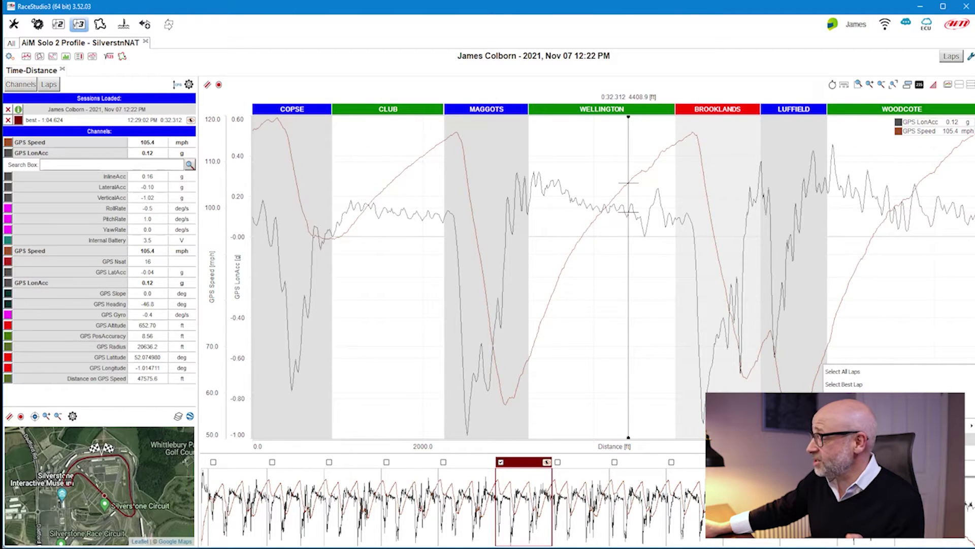
click(853, 410)
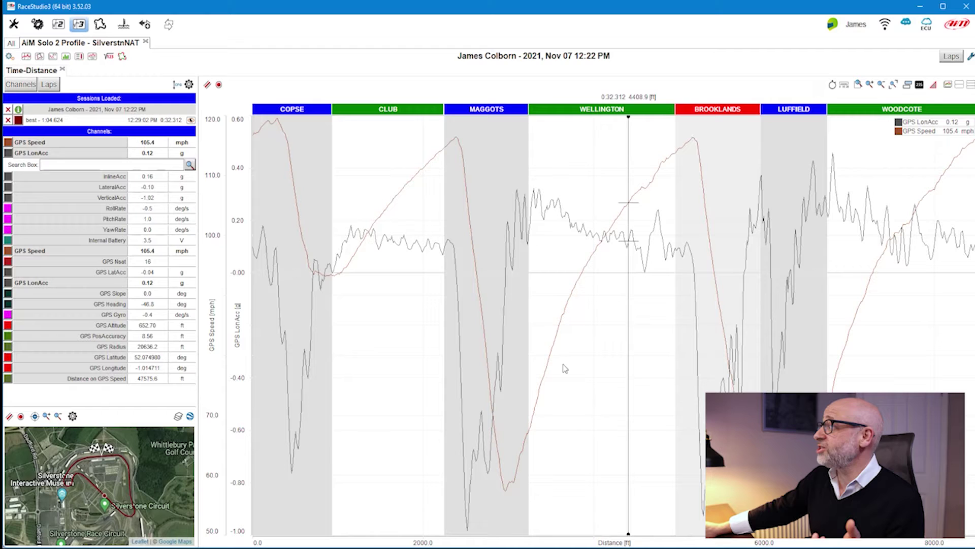
click(970, 84)
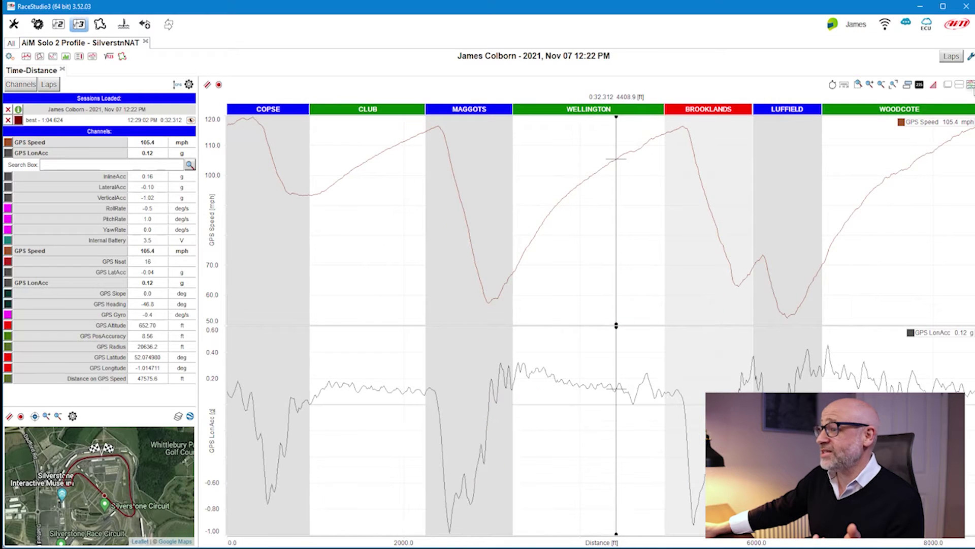
Save the layout via Save Profile As under the name 'AiM GPS Data Analysis'
click(9, 58)
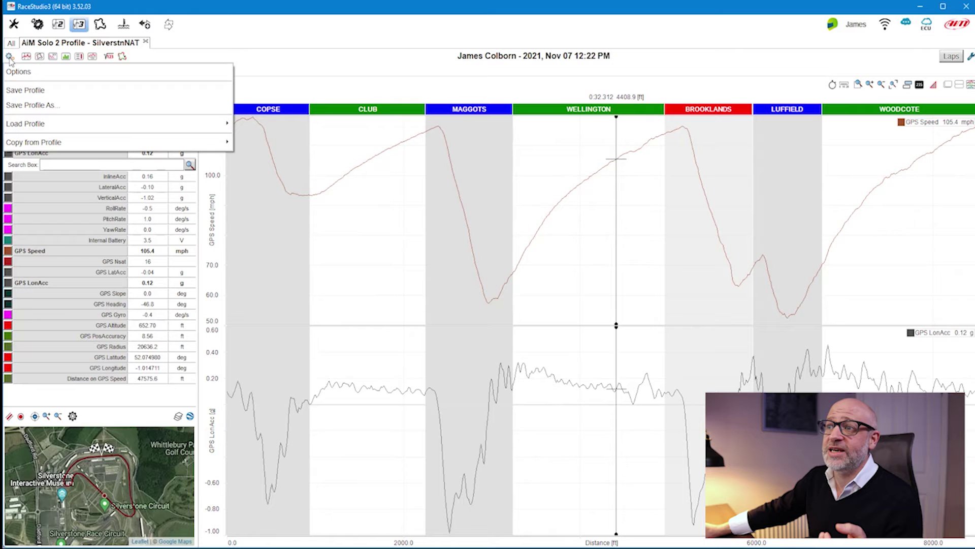
click(31, 105)
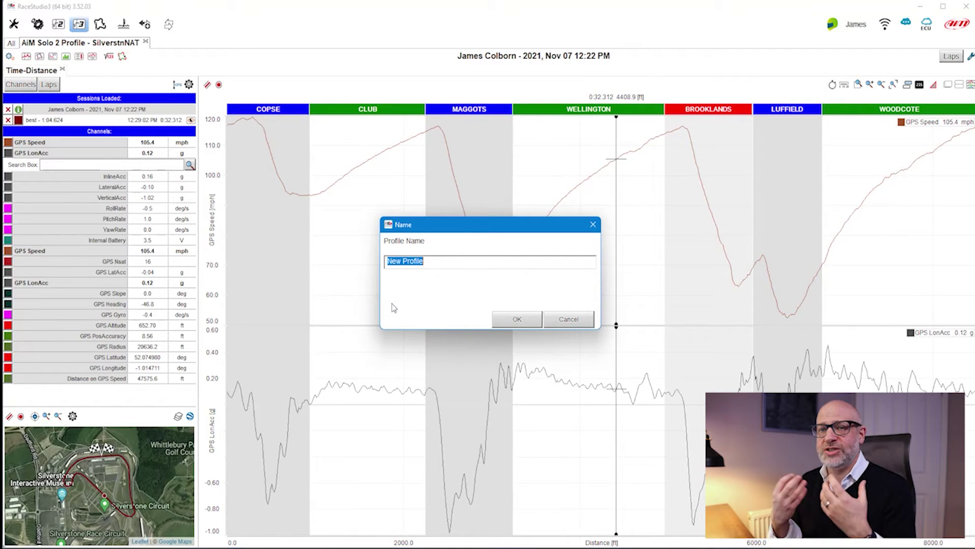
text(Ai)
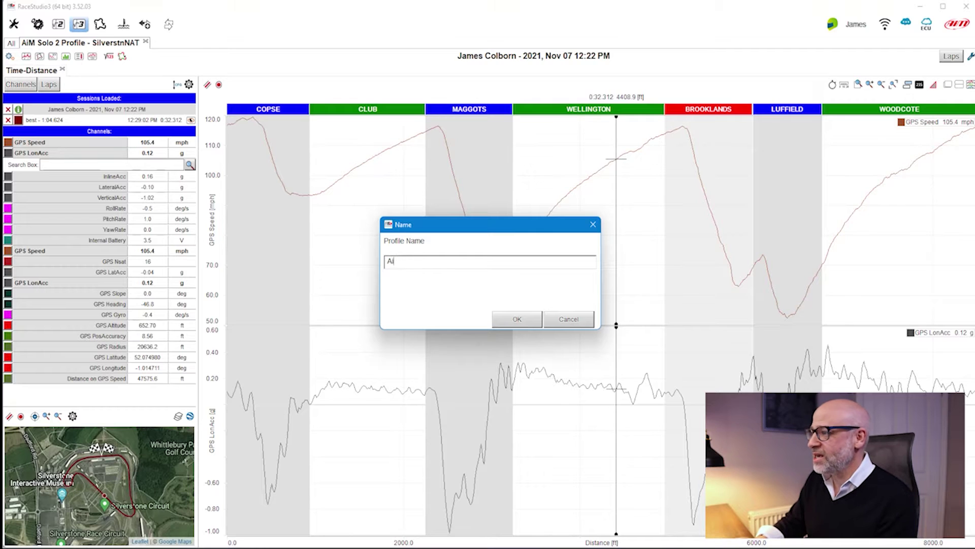
text(M GPOS)
key(BackSpace)
key(BackSpace)
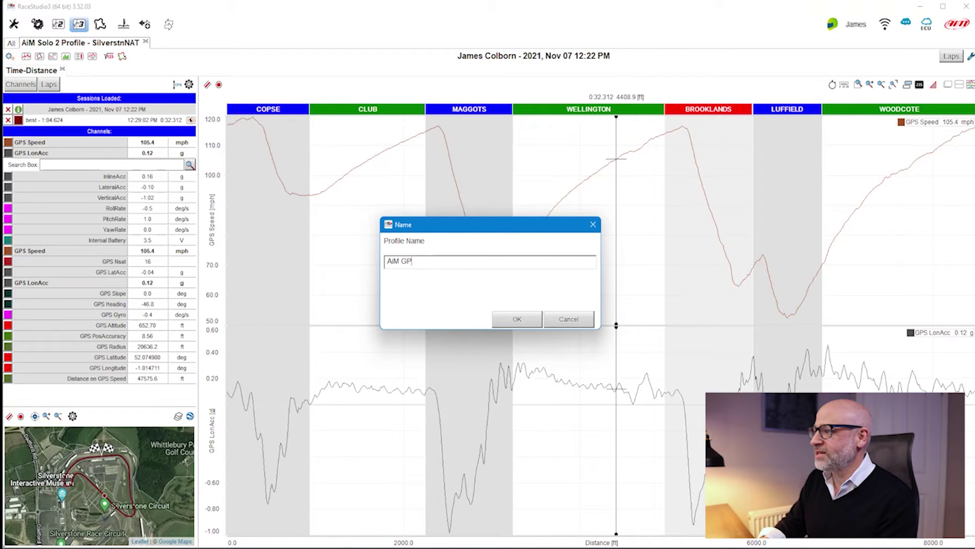
text(S Data Analysis)
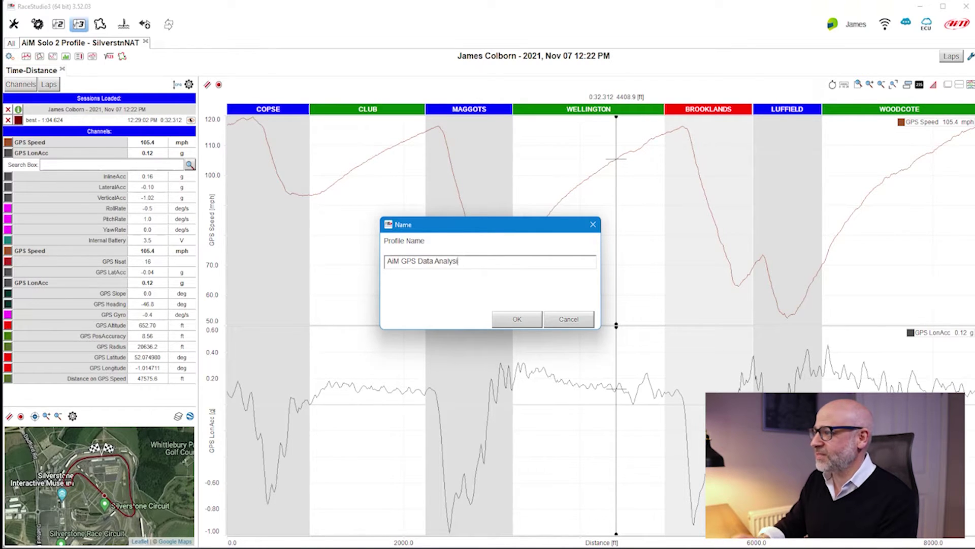
click(513, 321)
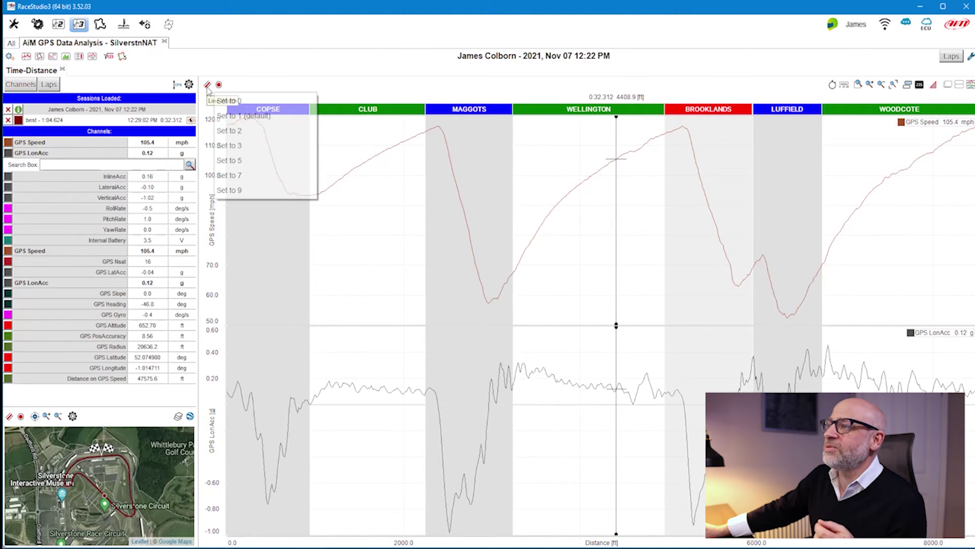
Set trace line width to 2, add GPS LatAcc as a stacked pane, and save the profile
click(243, 131)
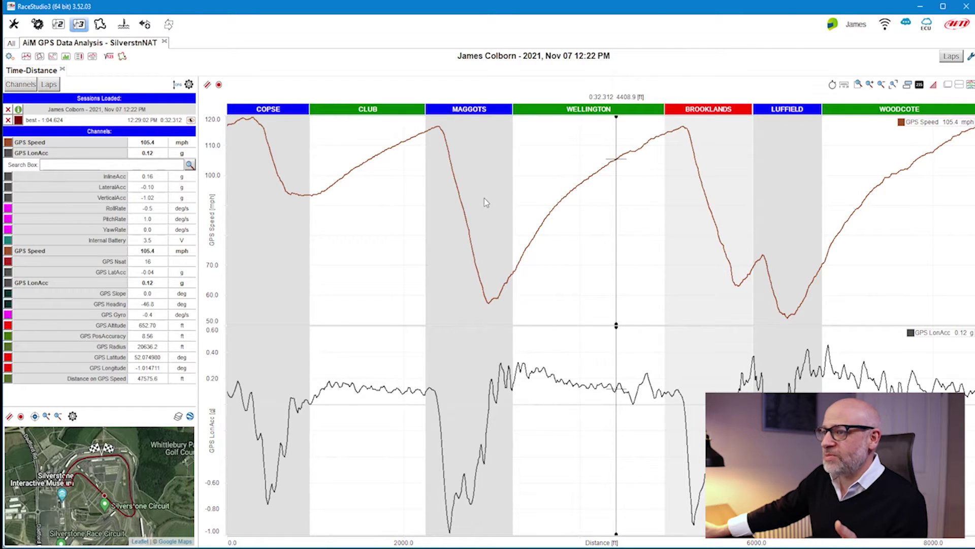
click(113, 273)
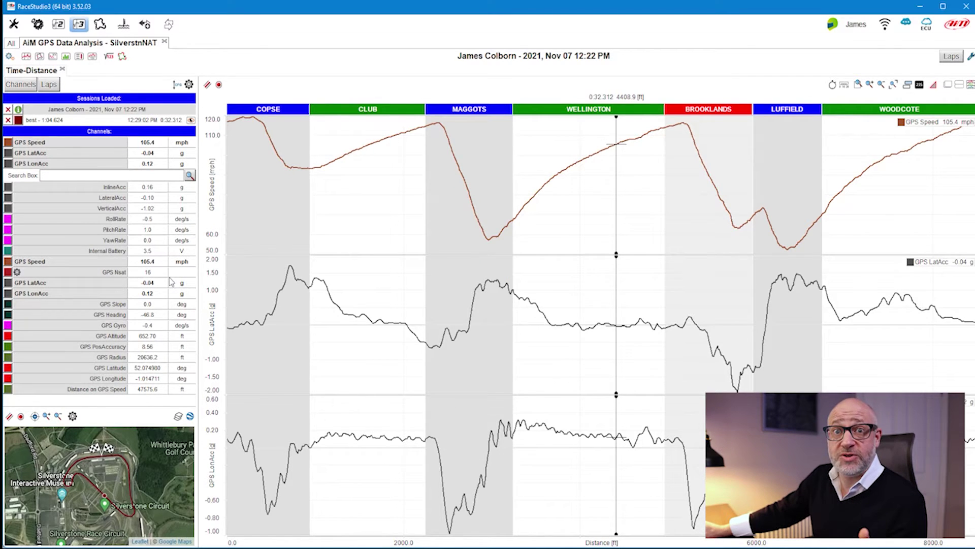
click(10, 56)
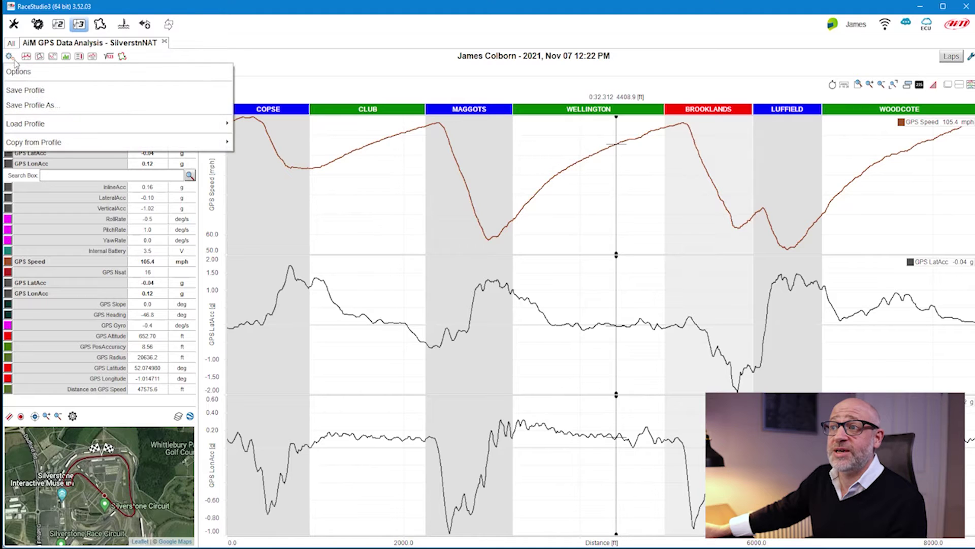
click(32, 91)
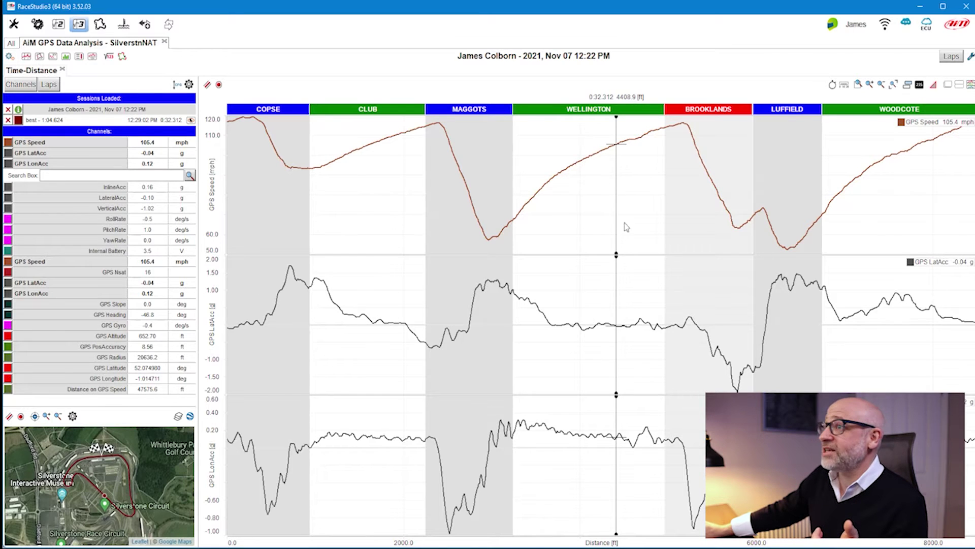
click(165, 43)
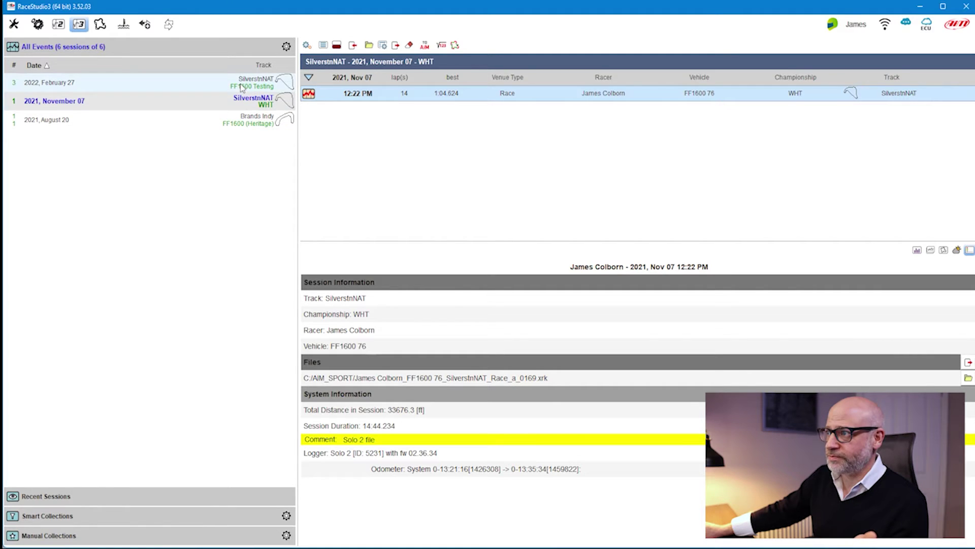
click(275, 84)
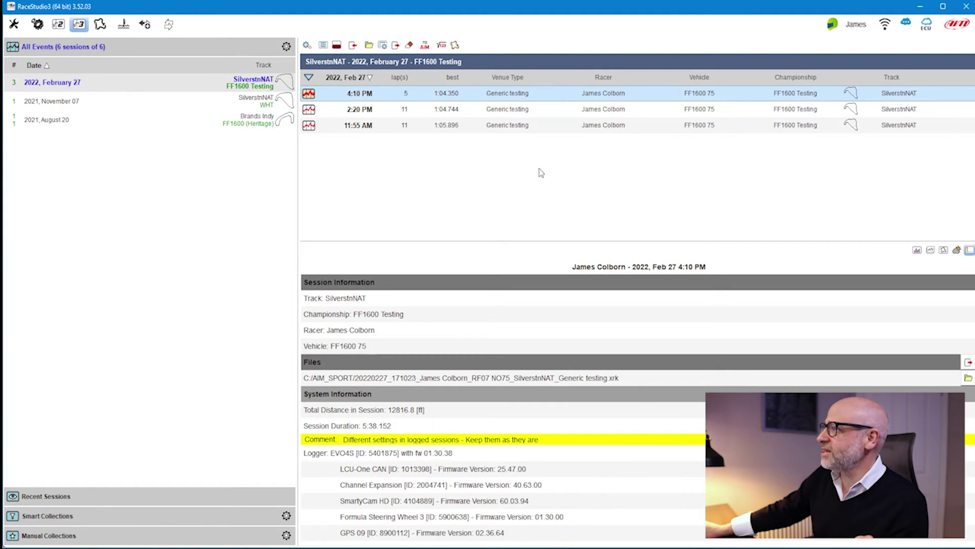
double_click(508, 111)
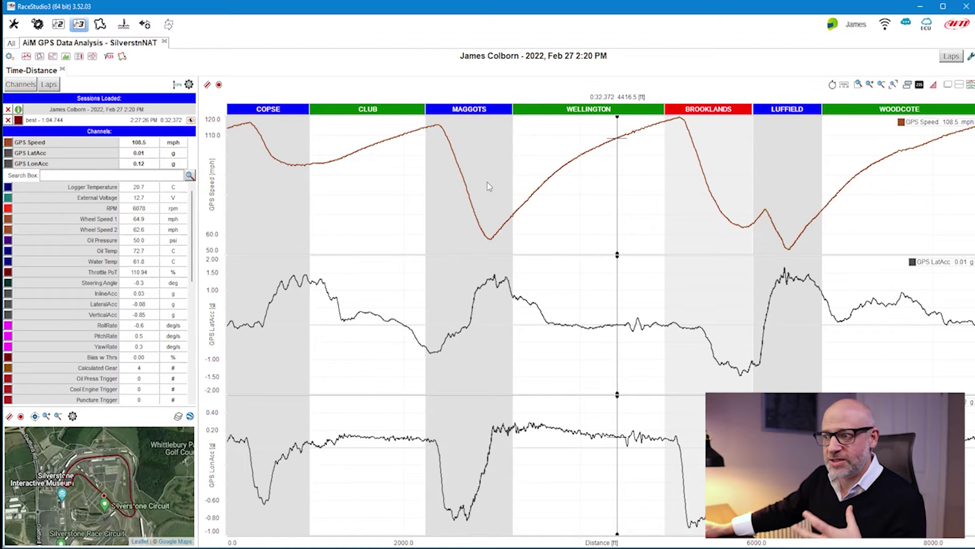
scroll(17, 302, down, 3)
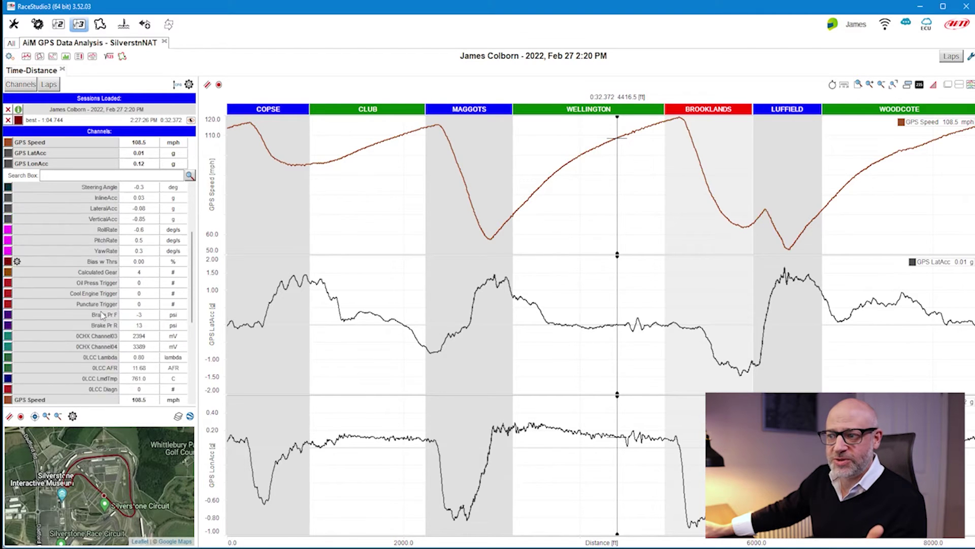
scroll(103, 315, down, 3)
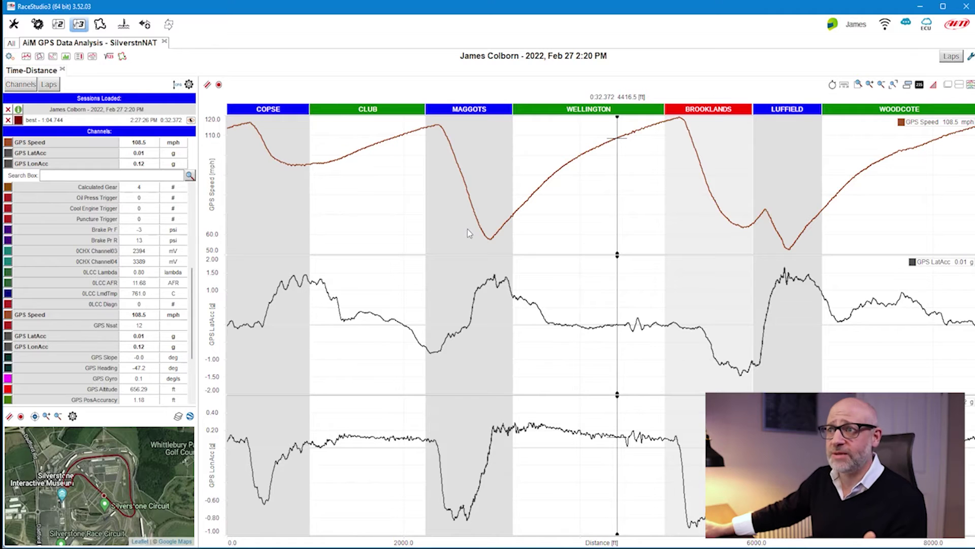
Load the RF07 Driver Analysis profile
click(13, 59)
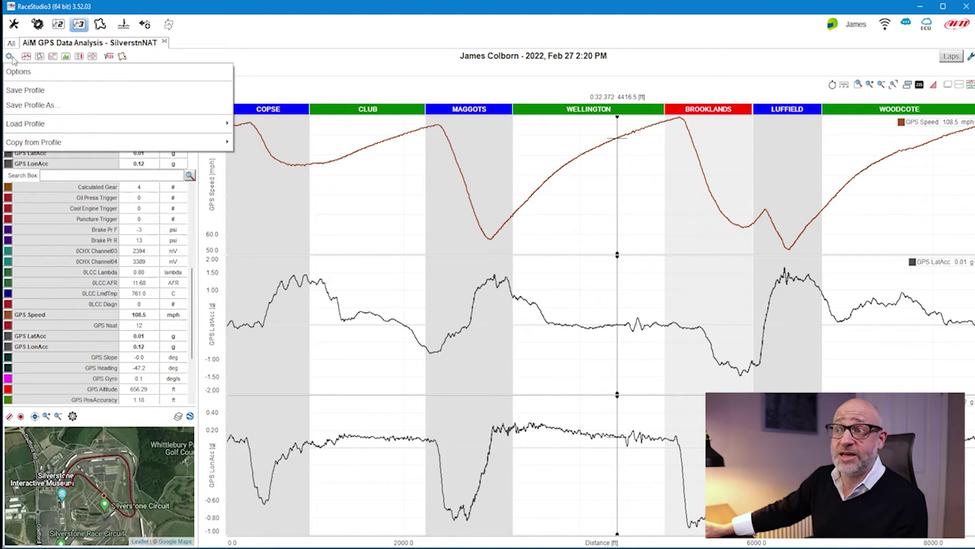
mouse_move(27, 127)
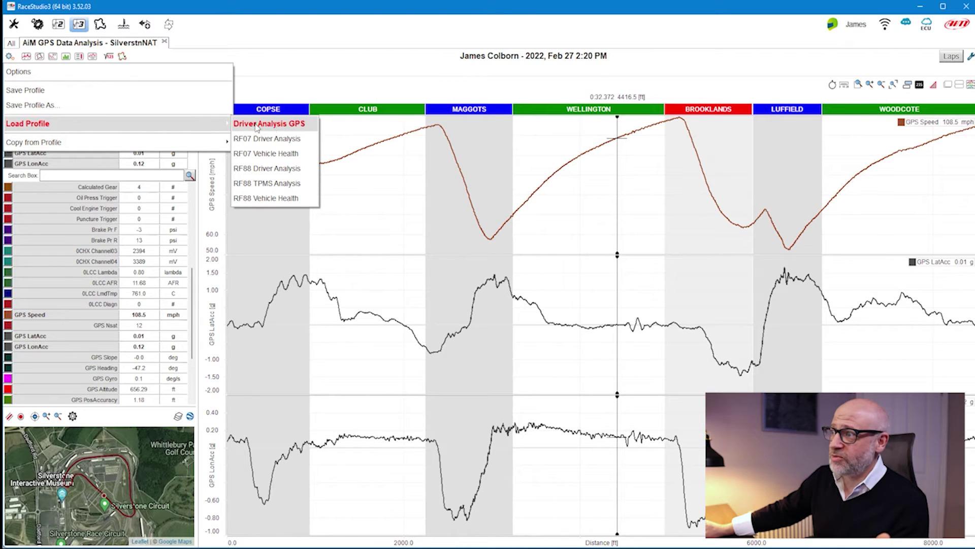
click(285, 139)
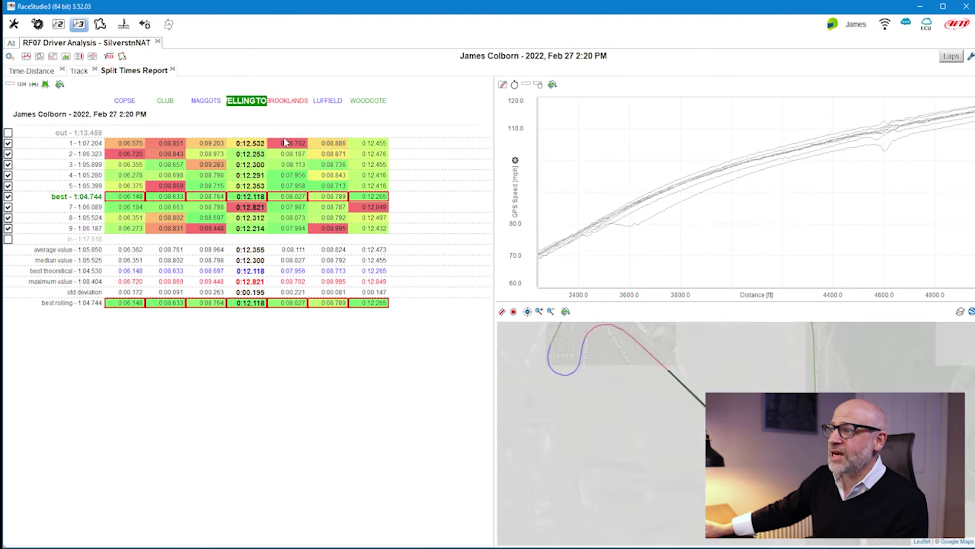
Highlight lap 1's Brooklands sector, browse the Track and Split Times Report views, then return to Time-Distance
click(286, 143)
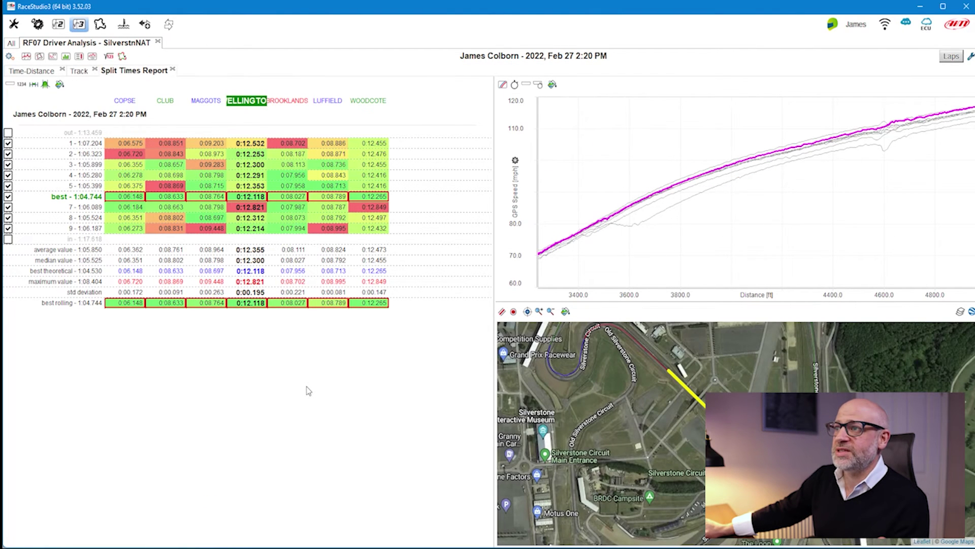
click(44, 71)
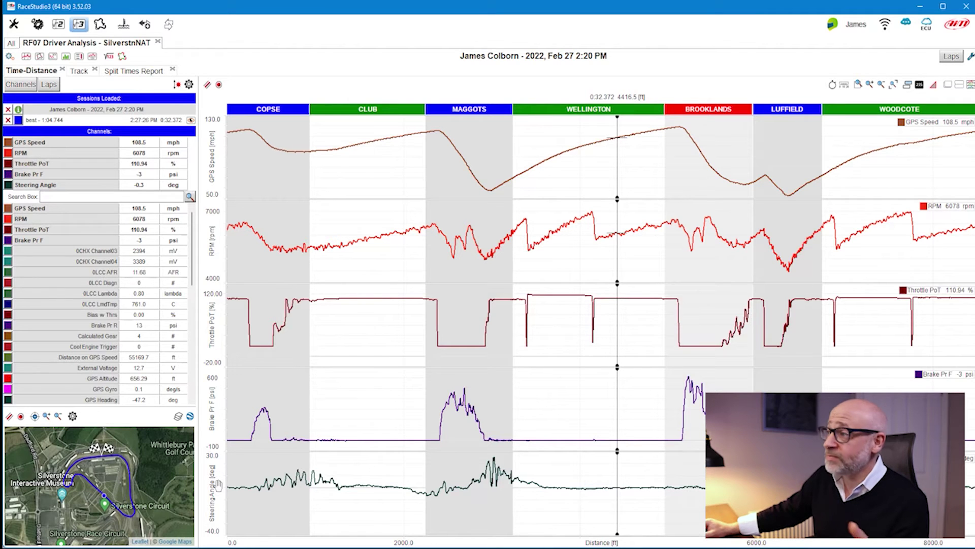
click(82, 74)
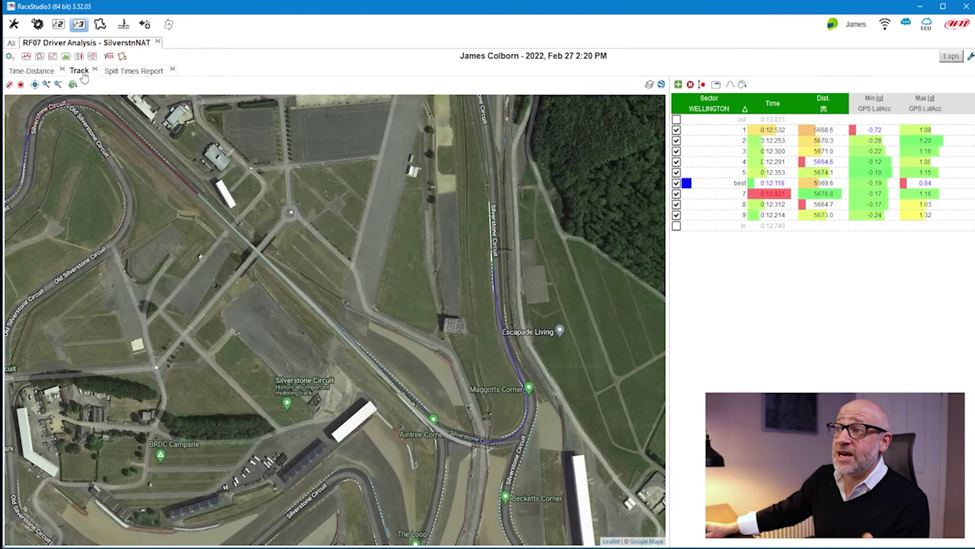
click(121, 74)
click(45, 76)
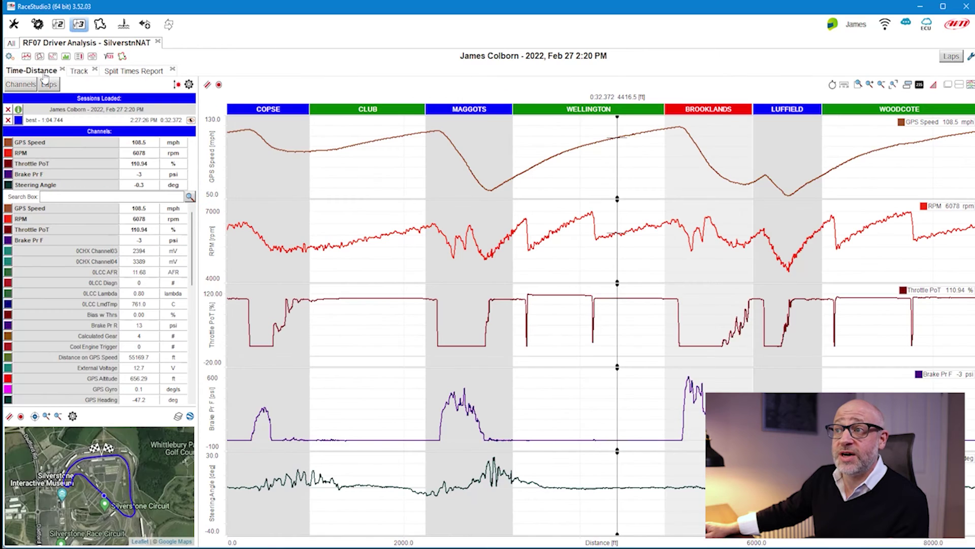
mouse_move(113, 183)
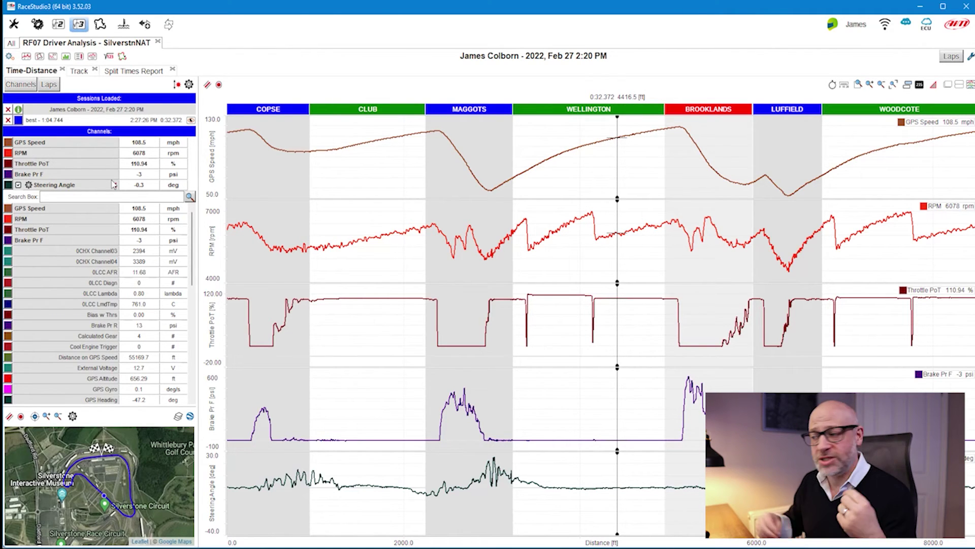
Load the AiM GPS Data Analysis profile and add Track and Split Times Report views
click(10, 55)
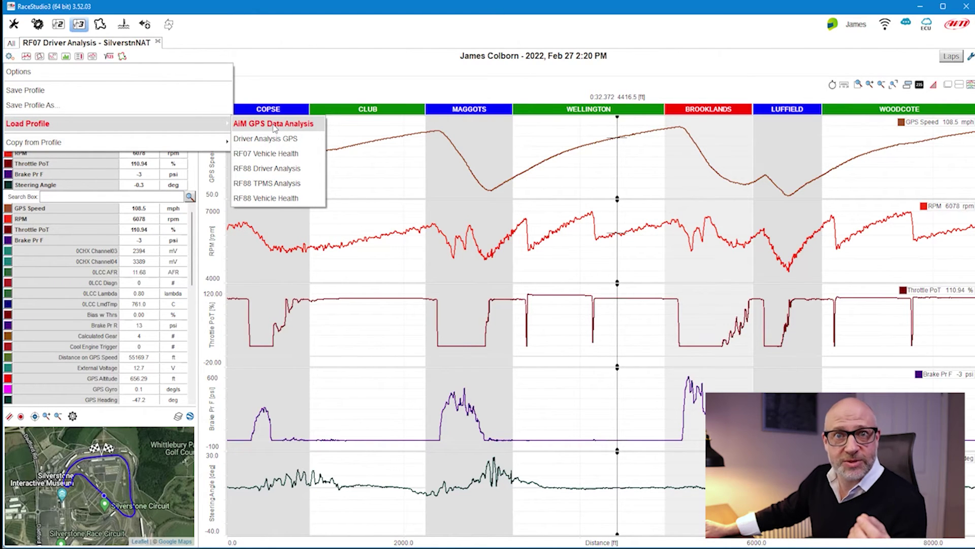
click(274, 125)
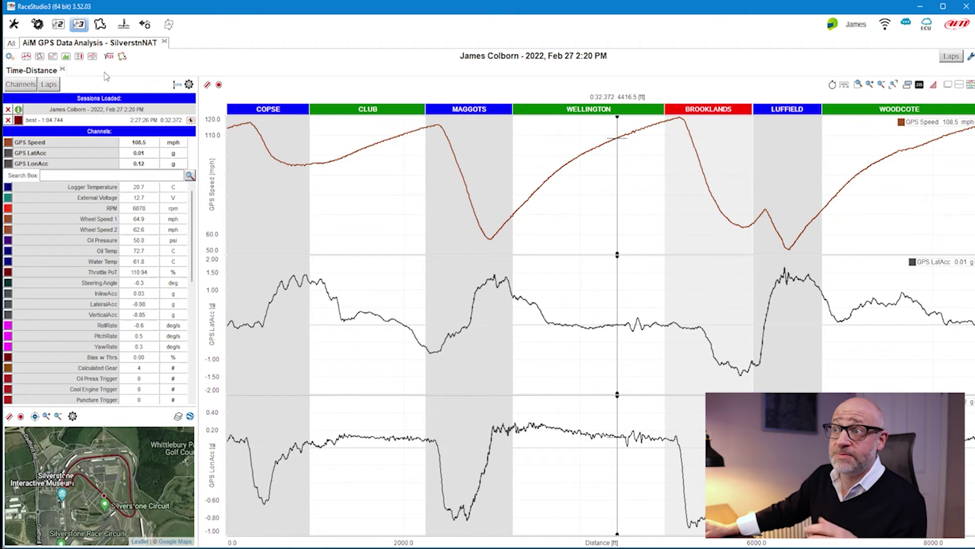
click(38, 59)
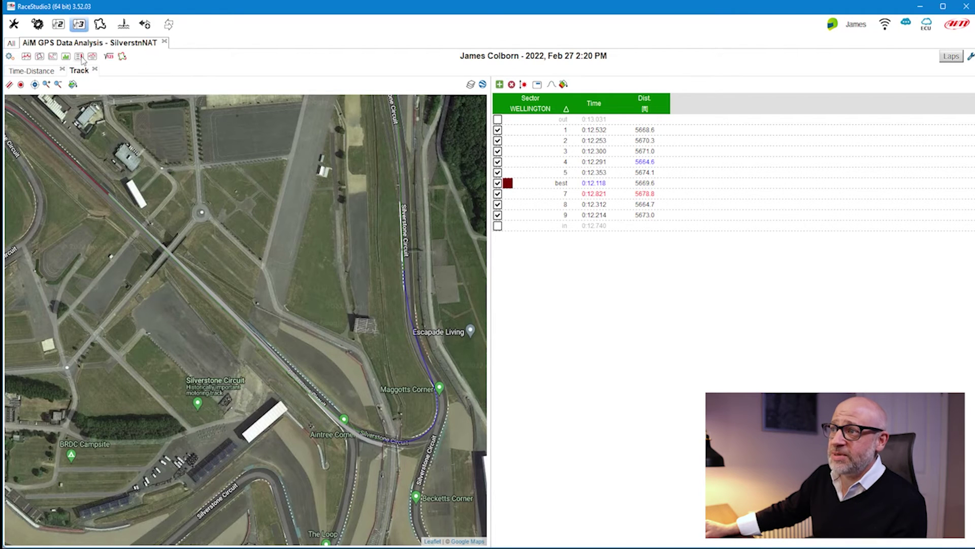
click(80, 57)
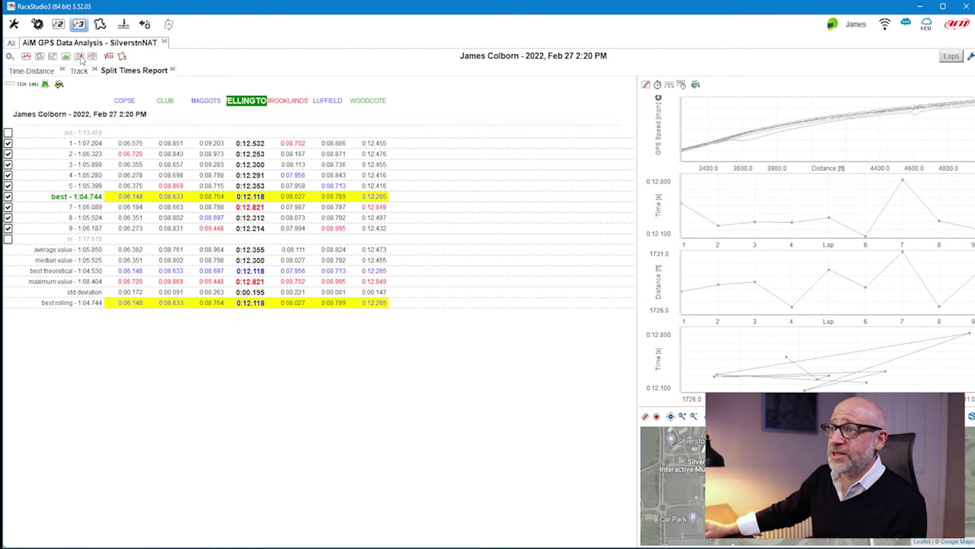
Save the updated profile and close the analysis to return to the session list
click(11, 57)
click(17, 87)
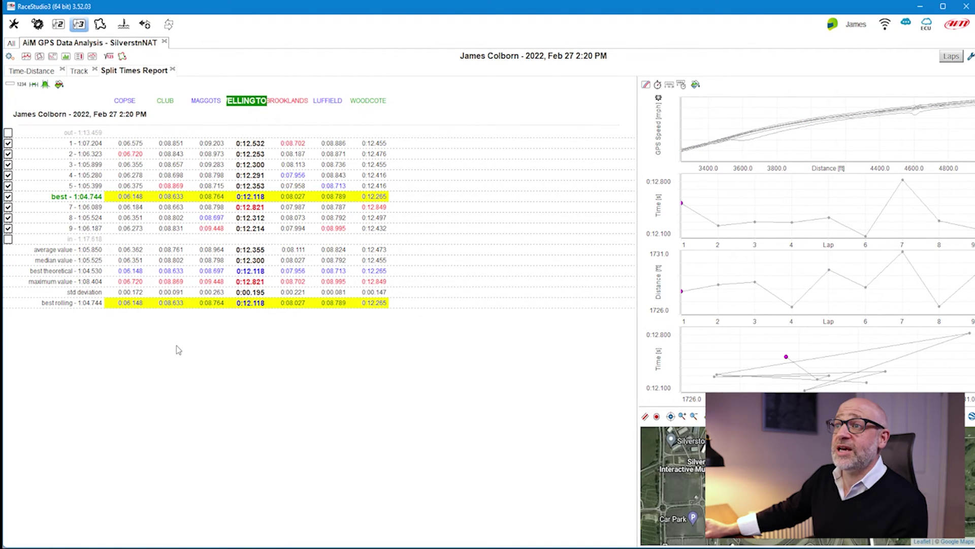
click(164, 42)
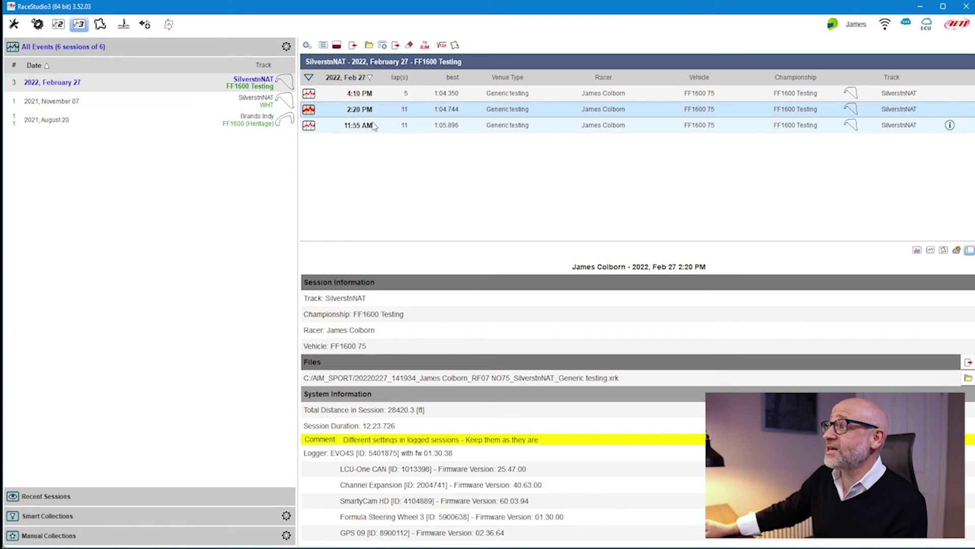
Reopen the 2:20 PM session and load the RF07 Driver Analysis profile
double_click(423, 113)
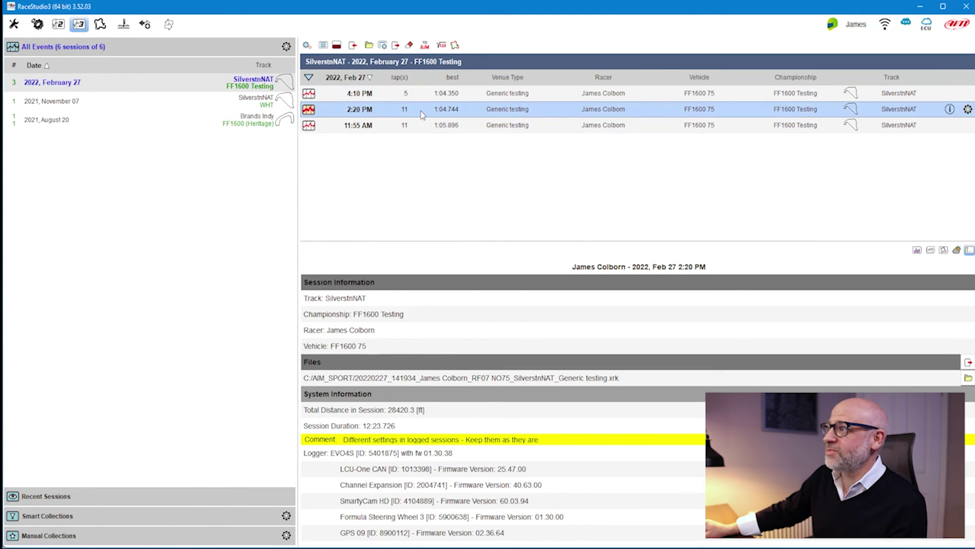
click(12, 57)
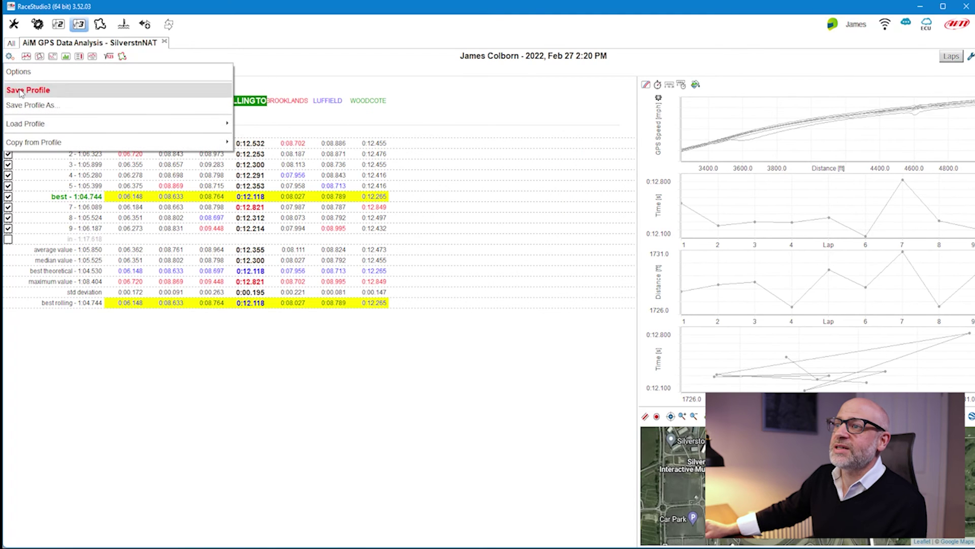
mouse_move(100, 122)
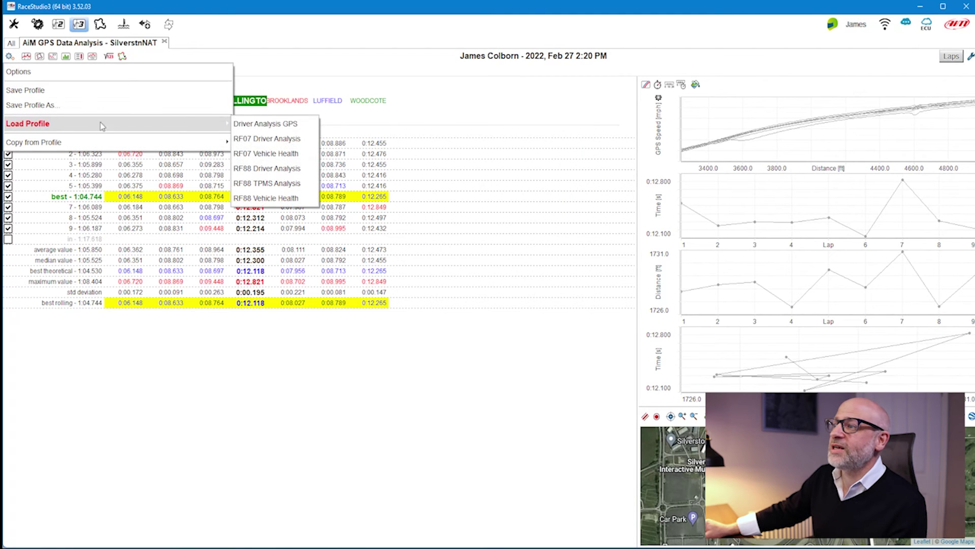
click(287, 139)
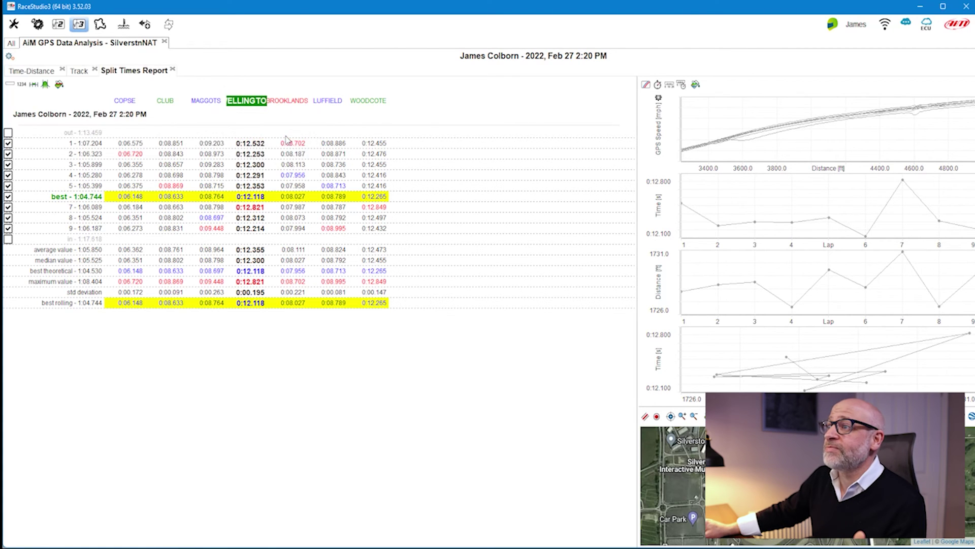
Show the Time-Distance graphs and load the AiM GPS Data Analysis profile
click(47, 75)
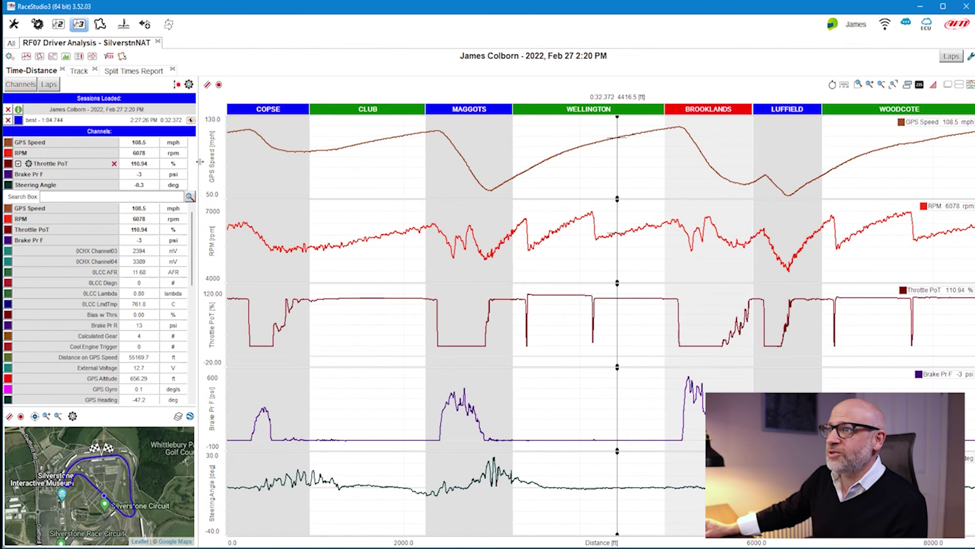
click(10, 57)
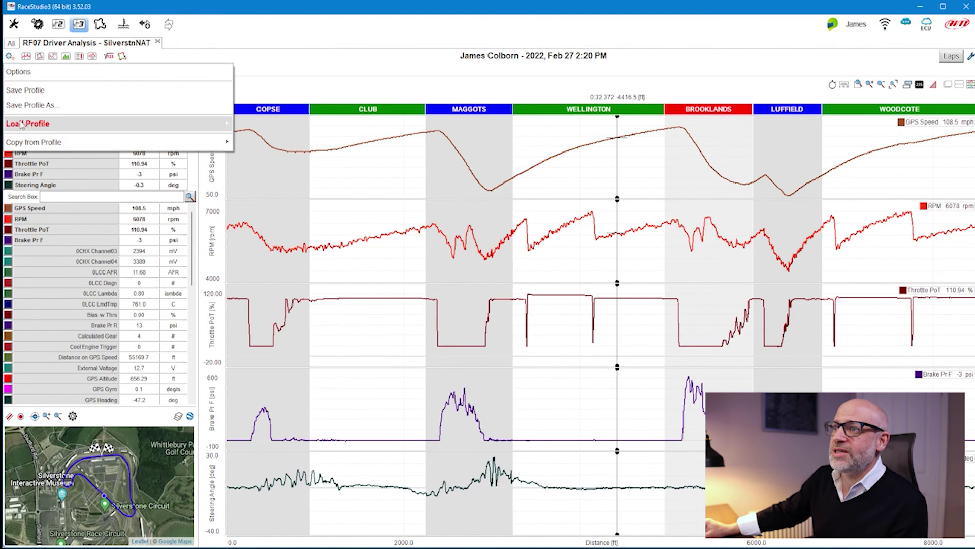
click(286, 126)
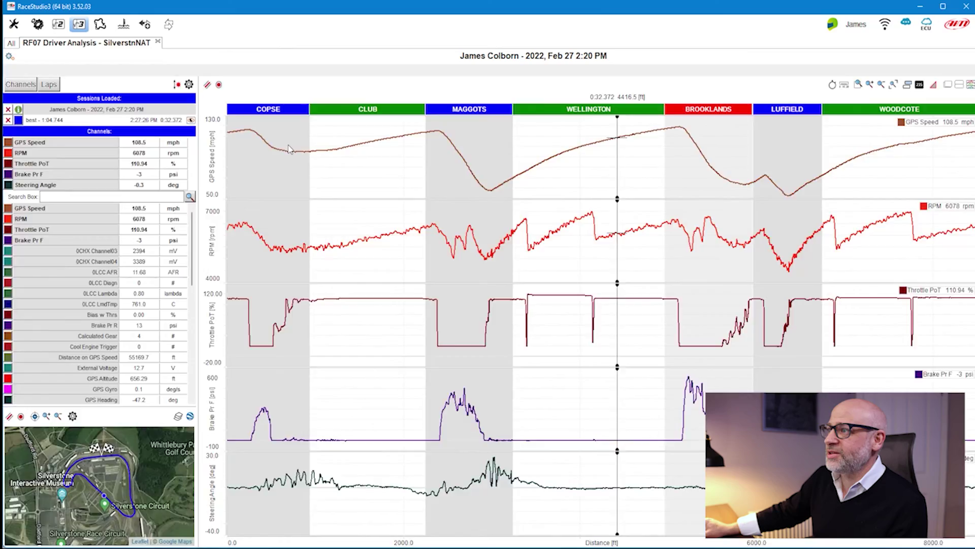